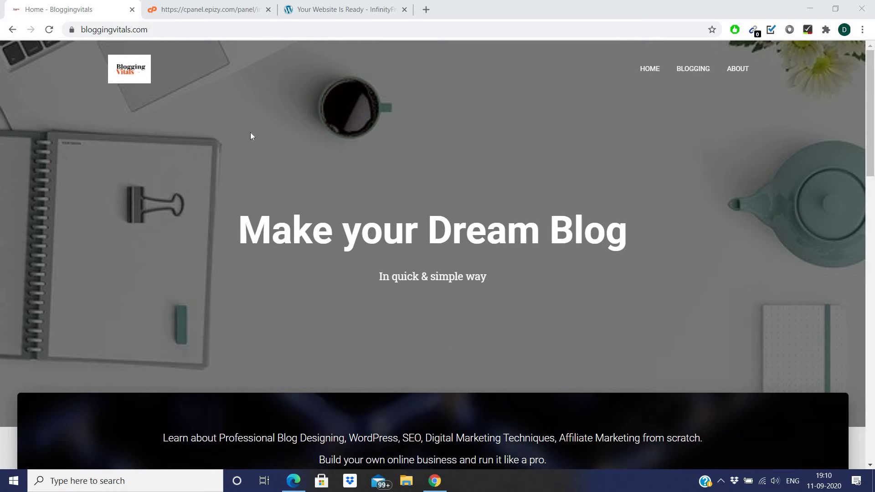
- Switch to the cPanel (epizy) tab showing the InfinityFree control panel for the Bloggingvitals account
click(201, 7)
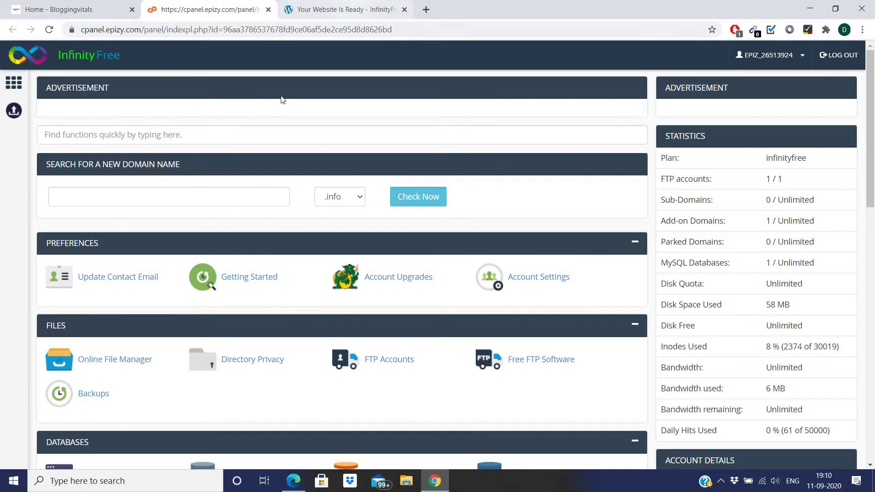
- Check fitgirlpoint.com's welcome page, then scroll the control panel down to Softaculous Apps Installer
click(346, 9)
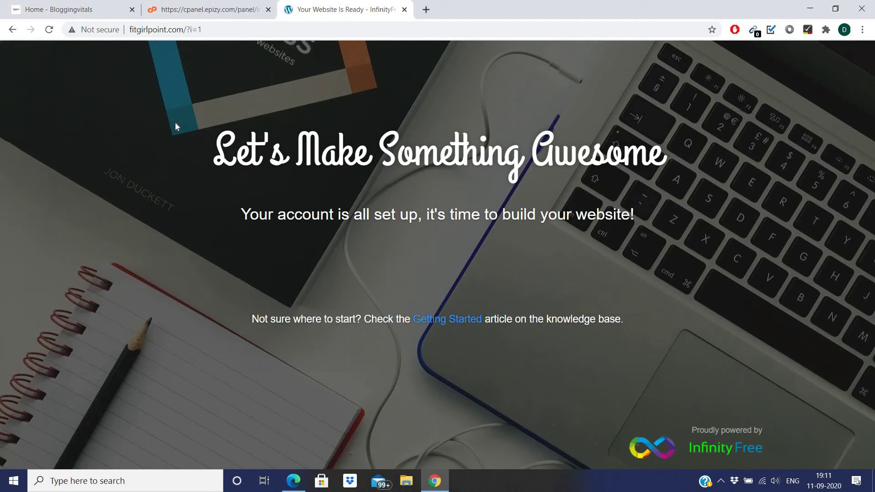
click(209, 9)
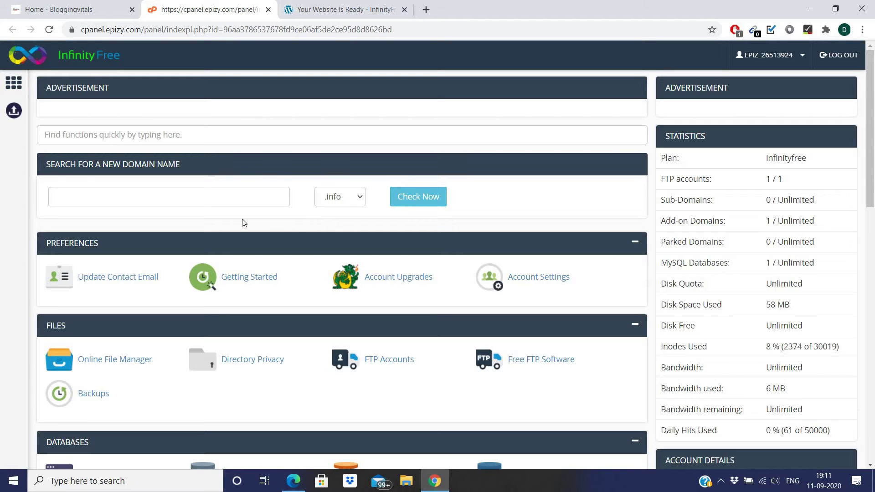
scroll(295, 222, down, 13)
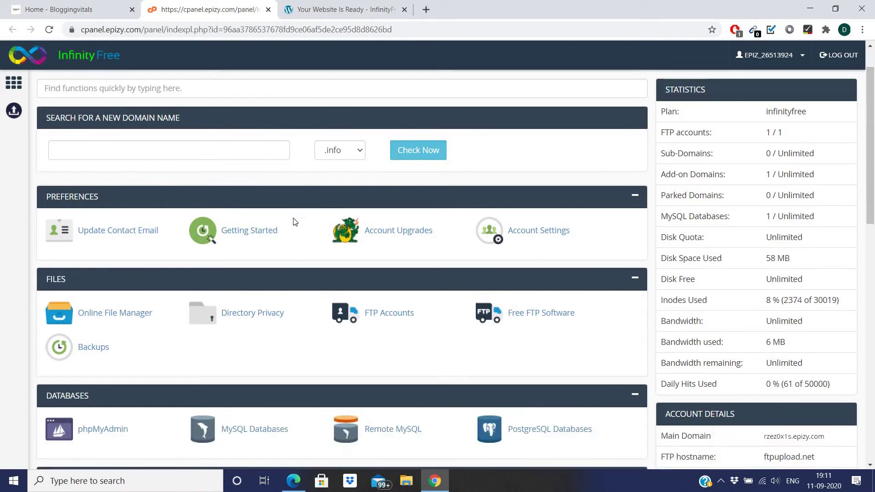
scroll(293, 219, down, 3)
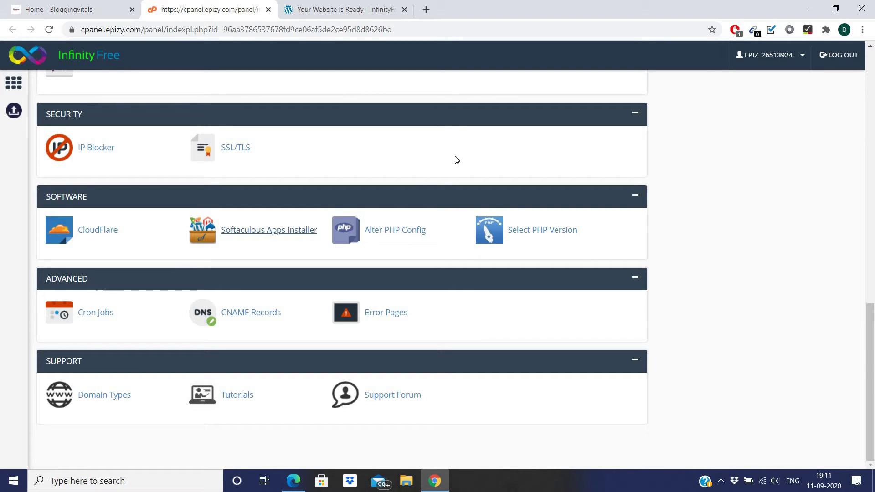
- Open hpanel.hostinger.com in a new tab using the 'hpa' address-bar suggestion
click(426, 9)
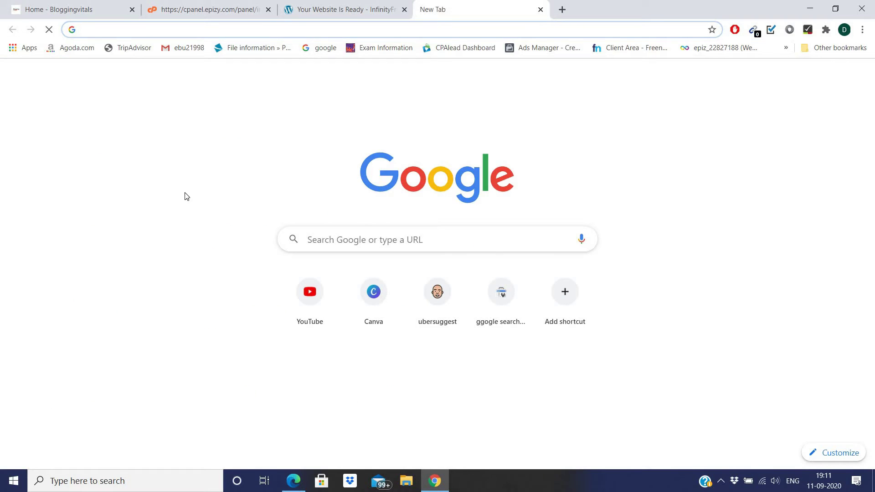
text(hpanel.hostinger.com)
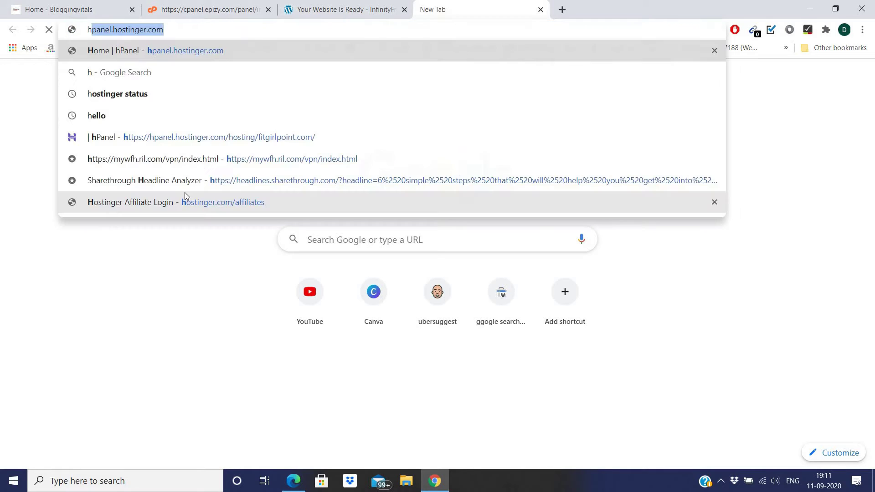
click(181, 52)
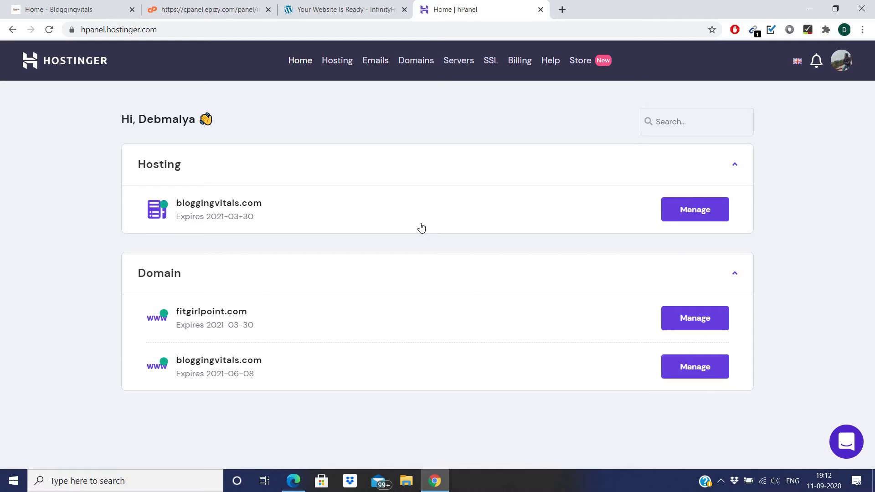
- View the bloggingvitals.com Auto Installer with WordPress installed, then return to the InfinityFree panel
click(701, 214)
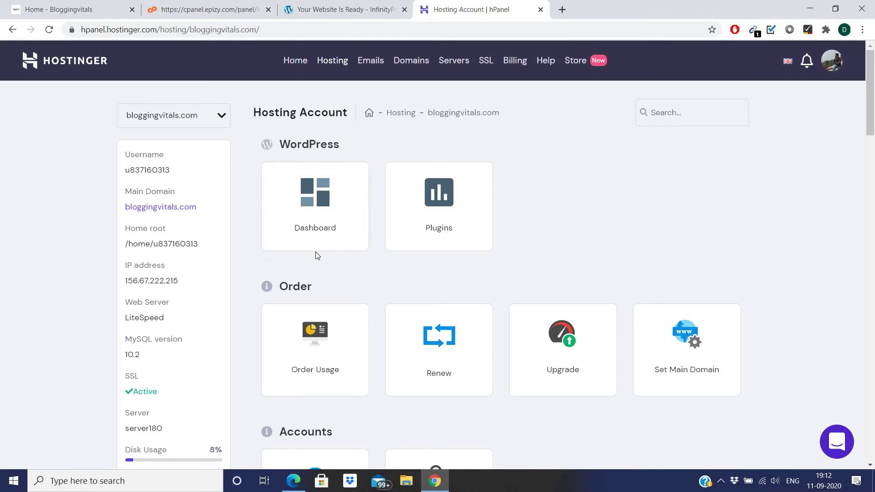
scroll(650, 232, down, 8)
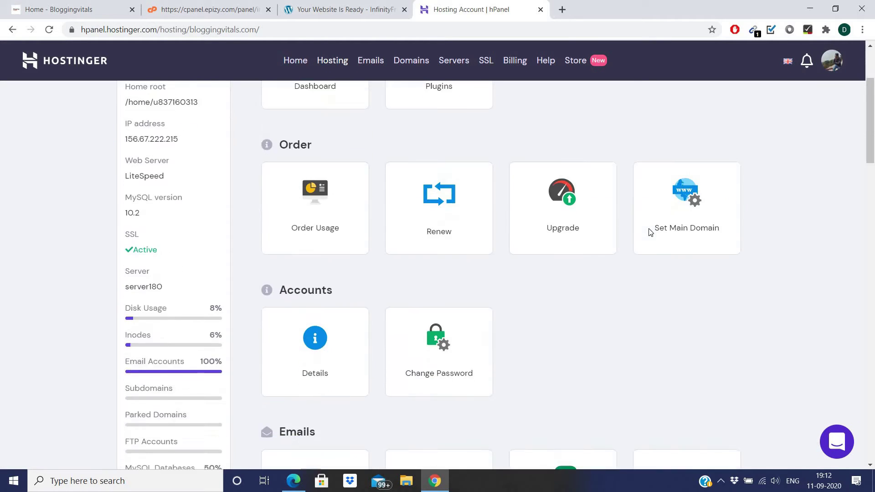
scroll(512, 225, up, 8)
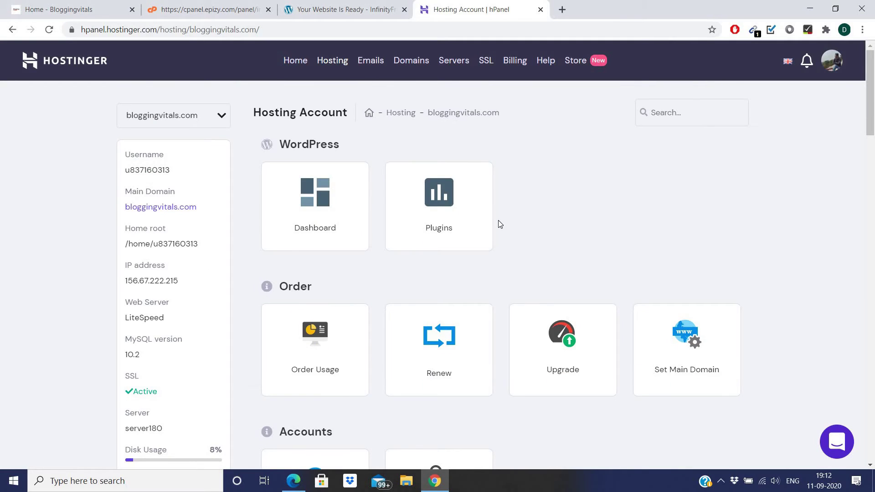
scroll(498, 225, down, 17)
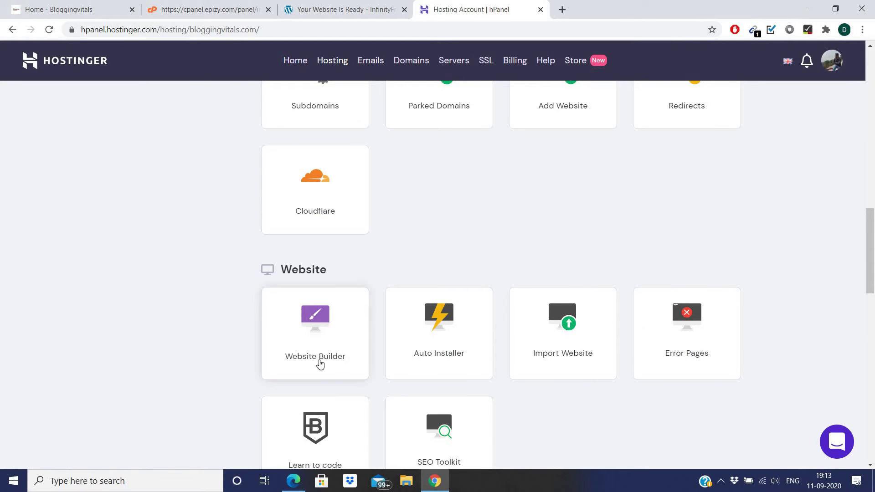
click(452, 355)
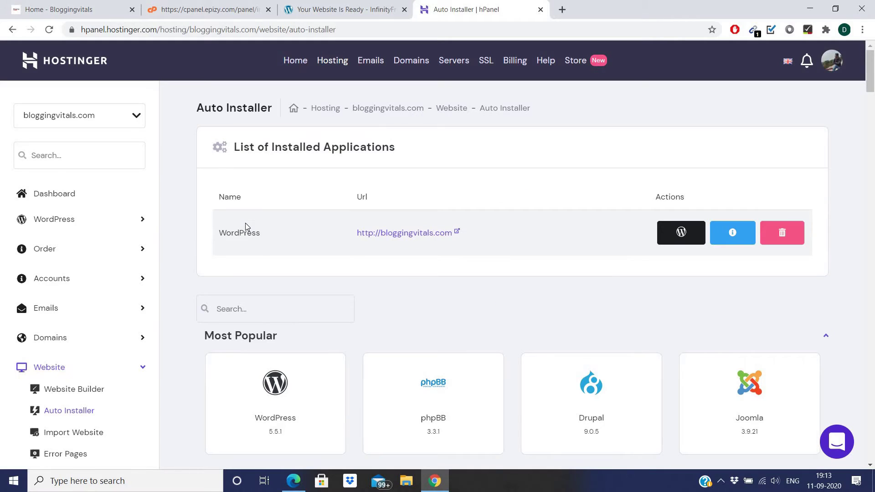
scroll(455, 299, down, 3)
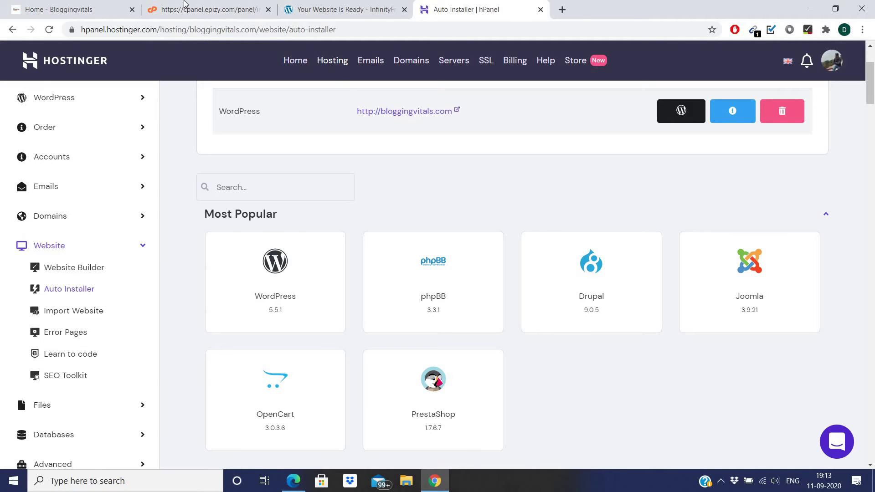
click(185, 5)
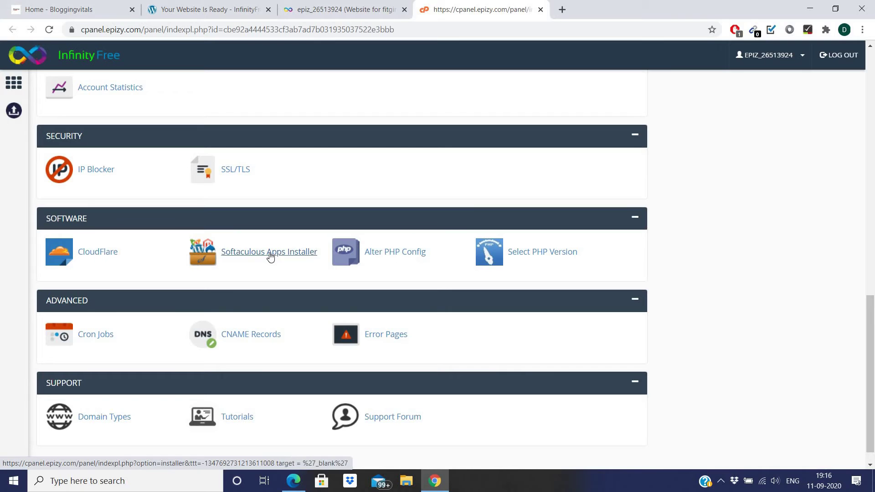
- Launch Softaculous Apps Installer and choose Install on the WordPress card in Top Scripts
click(269, 253)
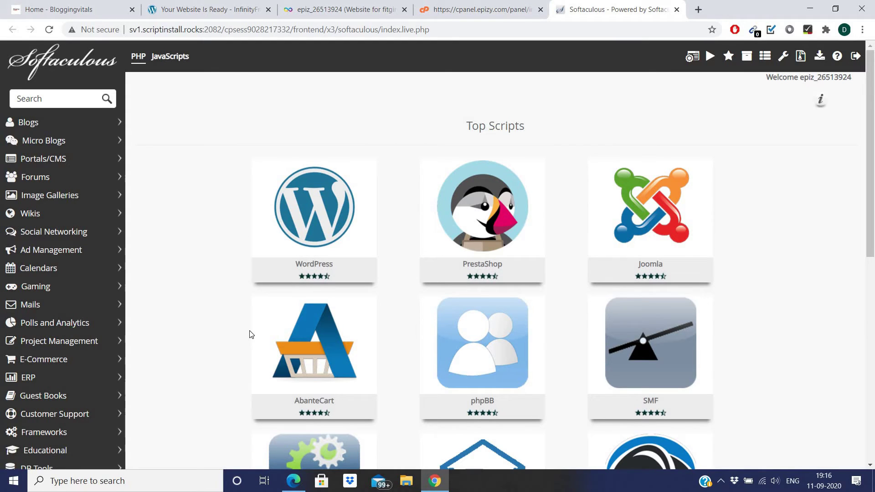
mouse_move(375, 251)
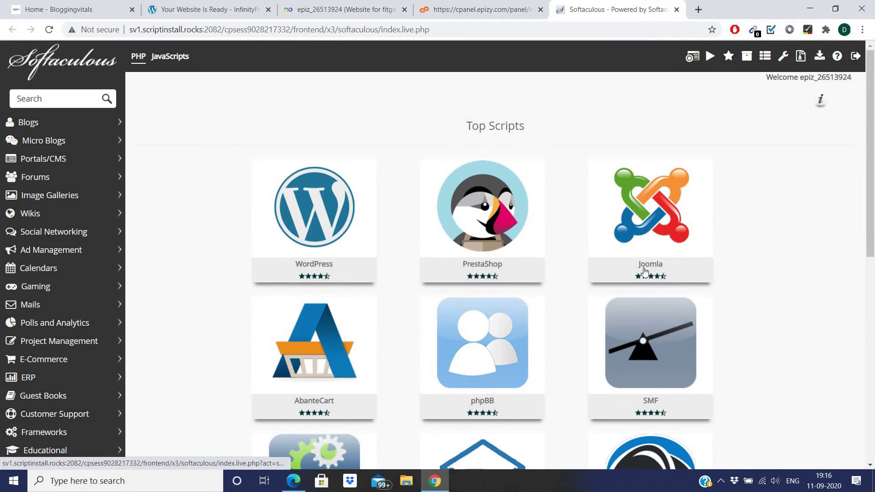
scroll(644, 272, down, 9)
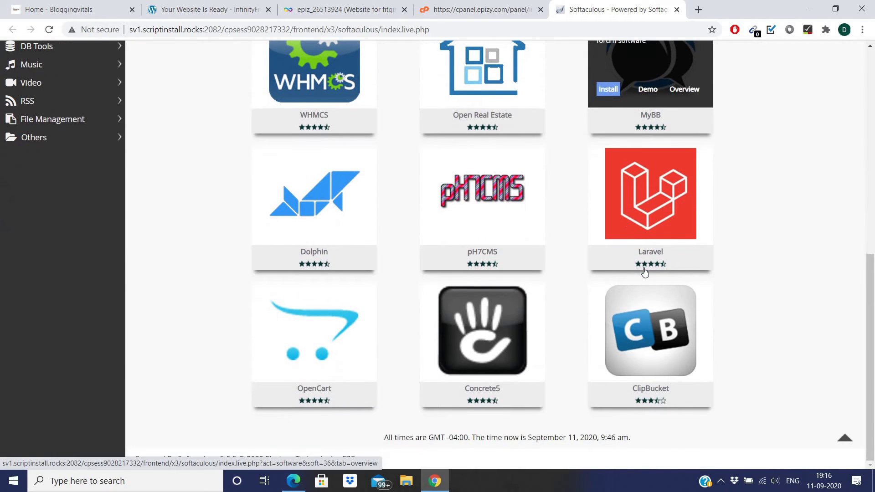
scroll(549, 247, up, 10)
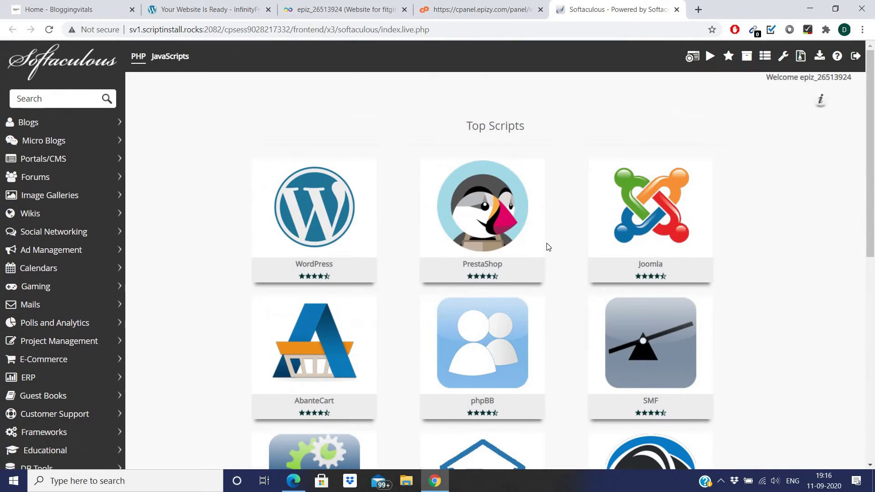
click(282, 244)
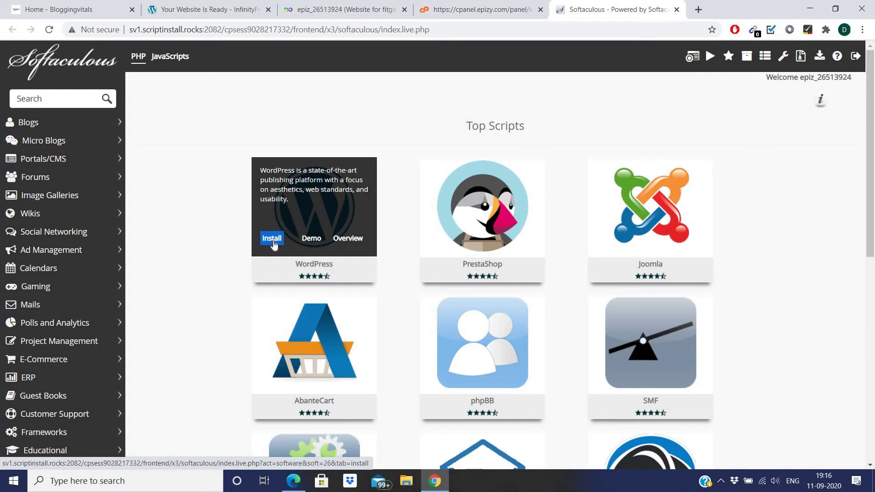
click(274, 244)
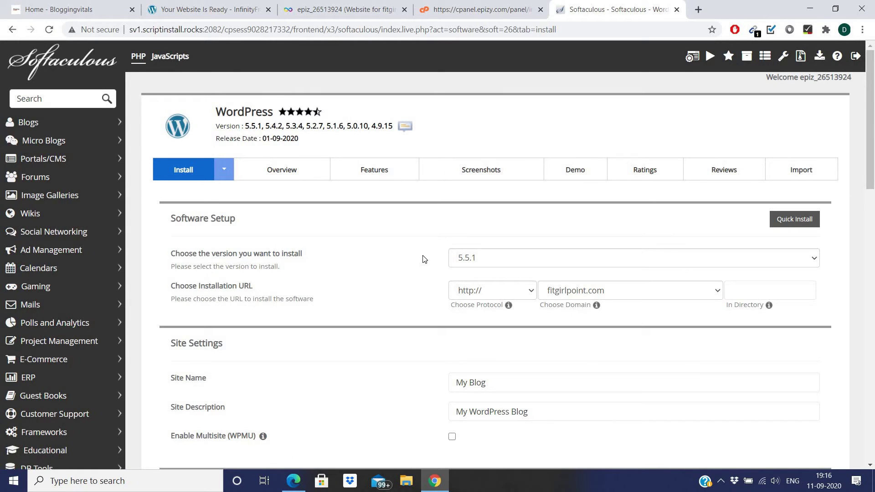
scroll(424, 259, down, 2)
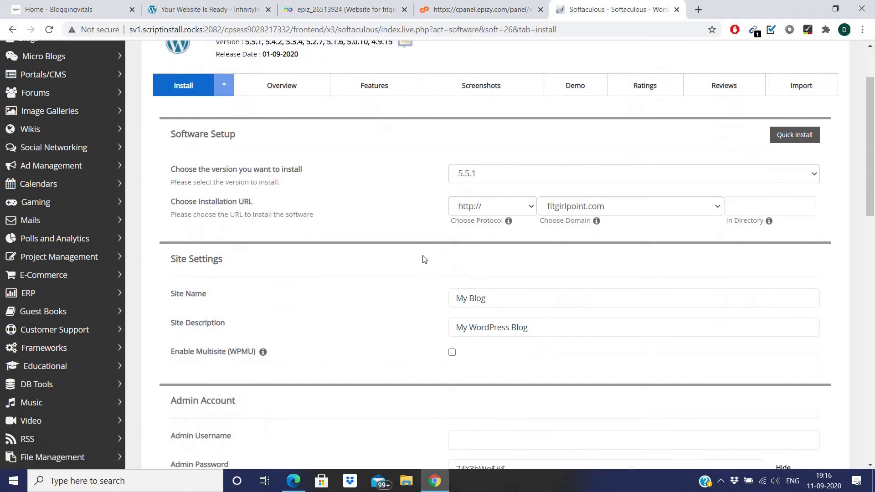
click(529, 162)
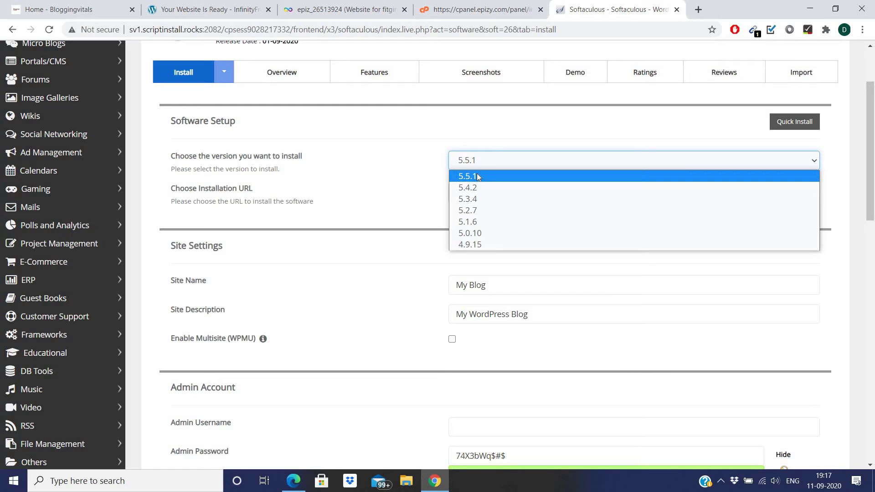
click(395, 155)
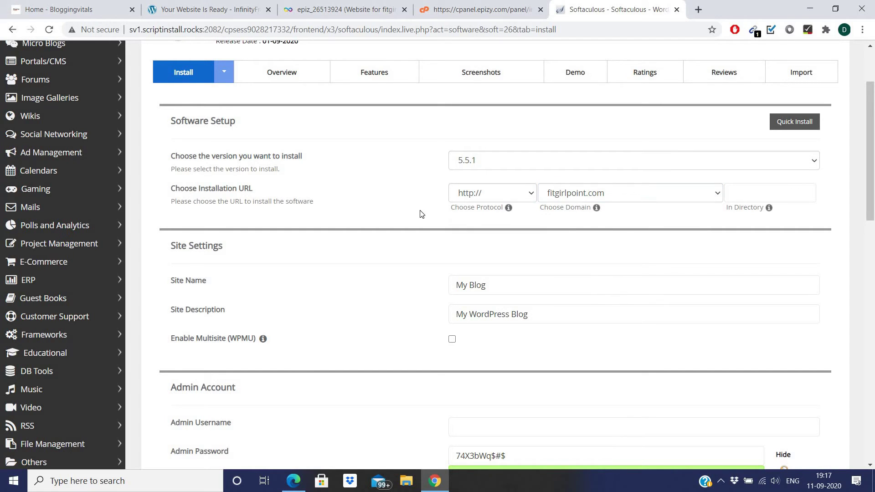
scroll(421, 214, down, 2)
- Look over the site name and description fields, leaving the site settings unchanged
click(512, 190)
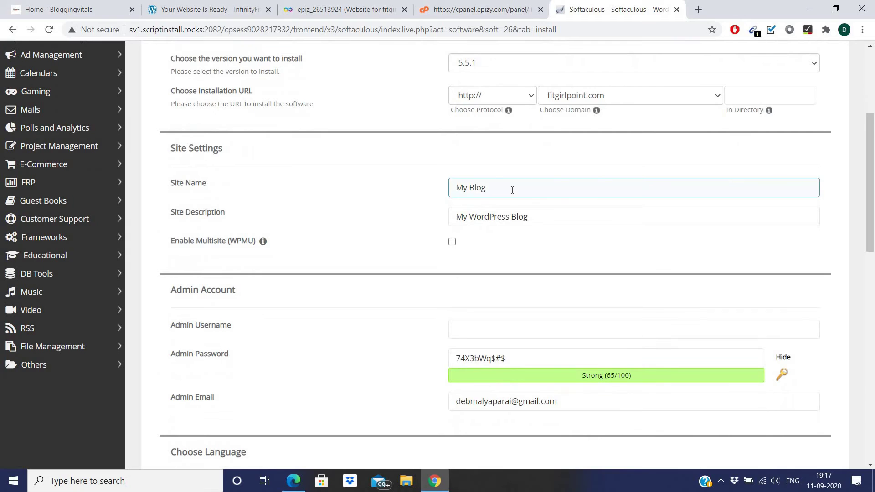
click(474, 216)
click(255, 198)
click(545, 215)
click(486, 186)
click(516, 216)
click(505, 189)
click(401, 192)
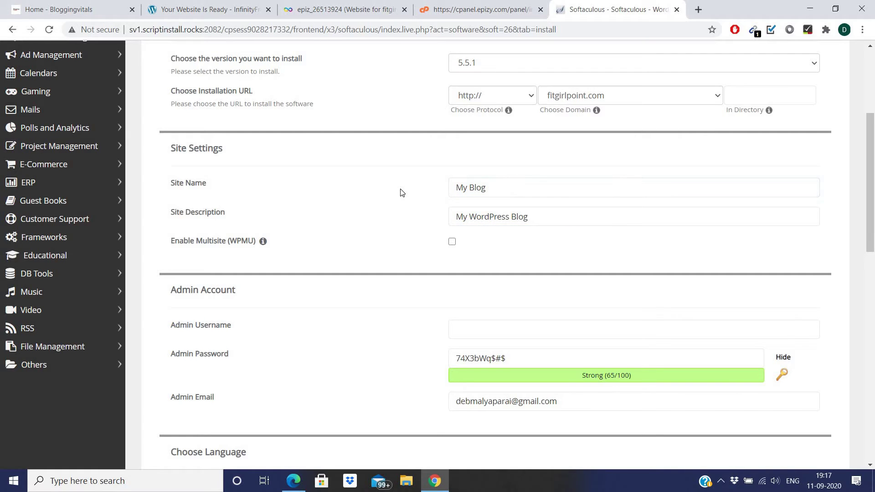
scroll(401, 192, down, 3)
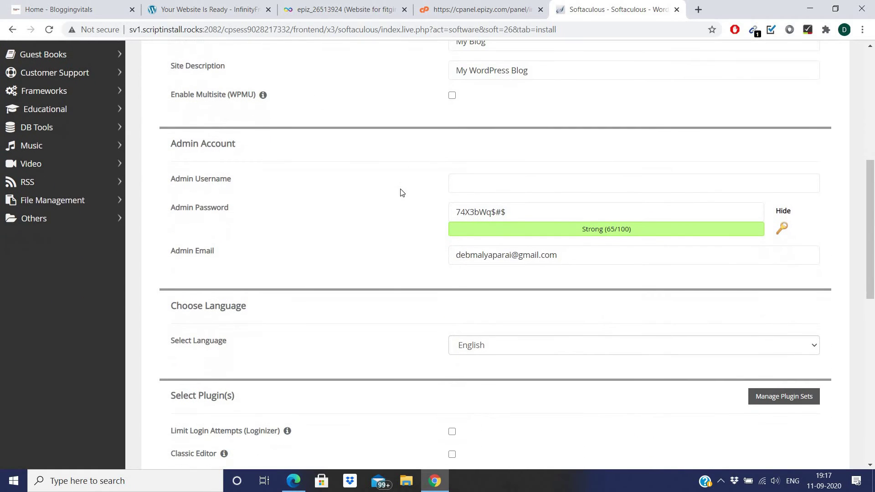
- Set the admin username to 'test' and replace the generated admin password with a pasted one
click(497, 187)
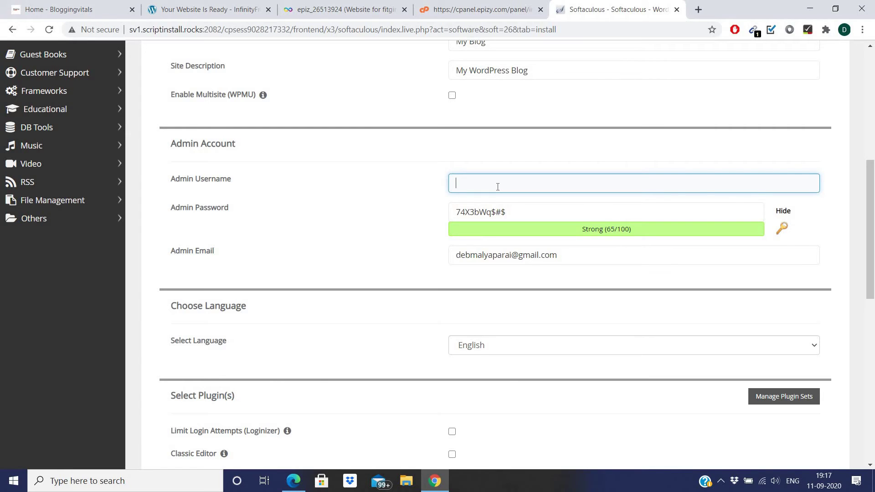
text(test)
click(517, 211)
key(ctrl+a)
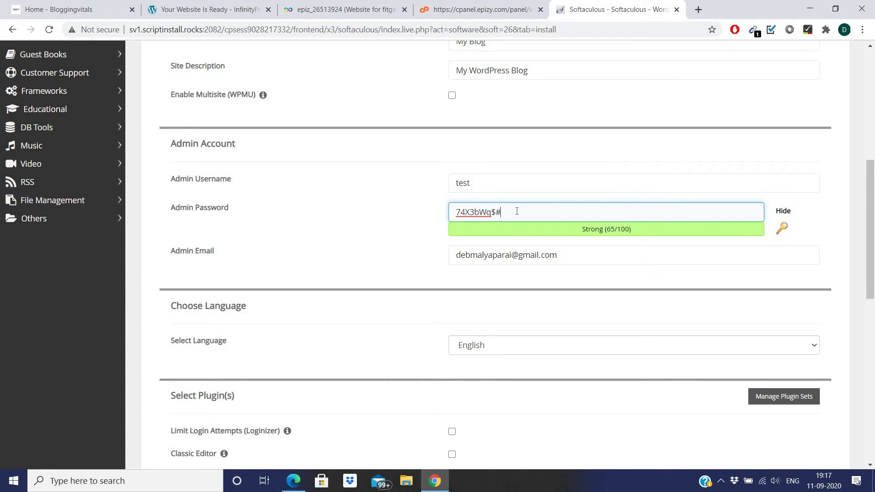
key(ctrl+v)
click(573, 258)
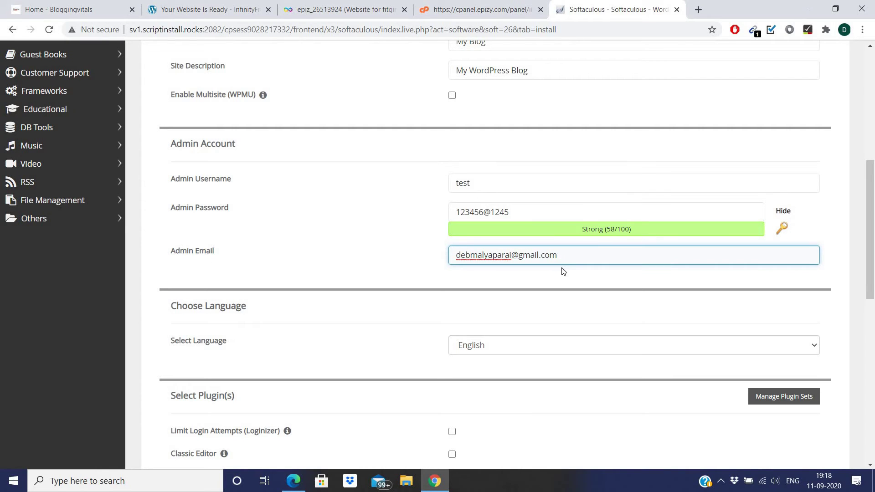
scroll(377, 264, down, 3)
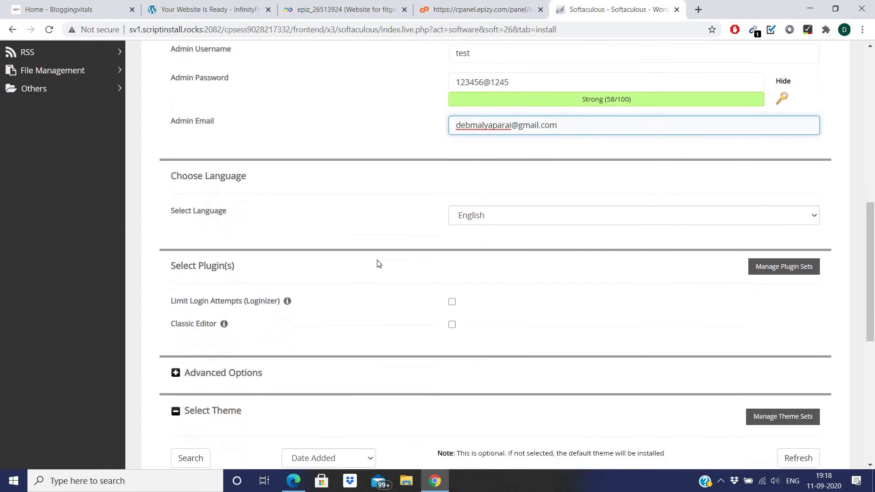
scroll(377, 263, down, 1)
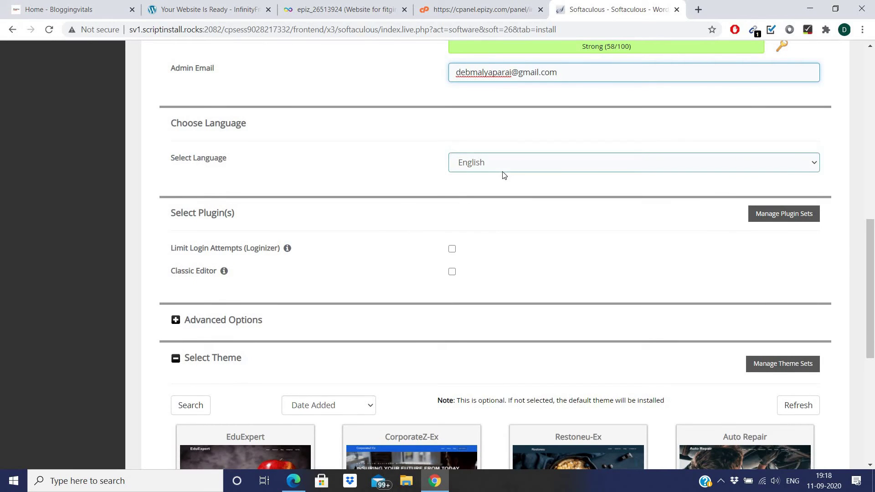
- Keep English as the site language in the Select Language list
click(636, 166)
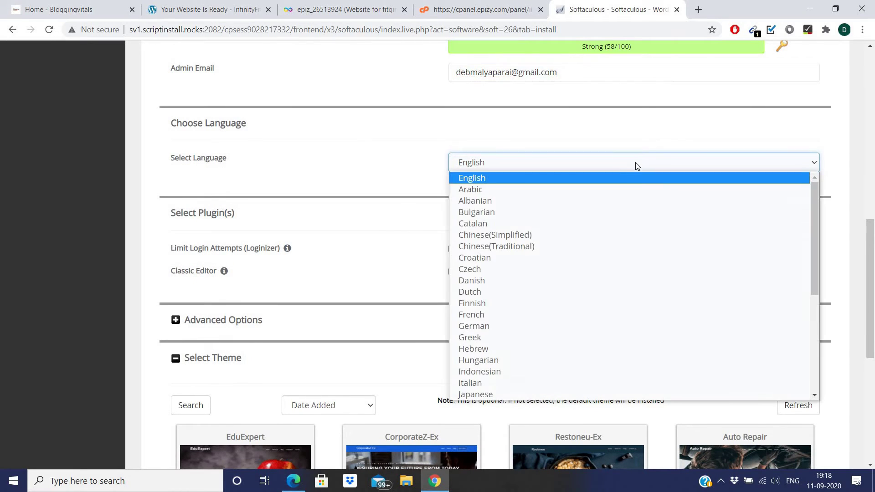
scroll(495, 324, down, 1)
scroll(493, 322, down, 5)
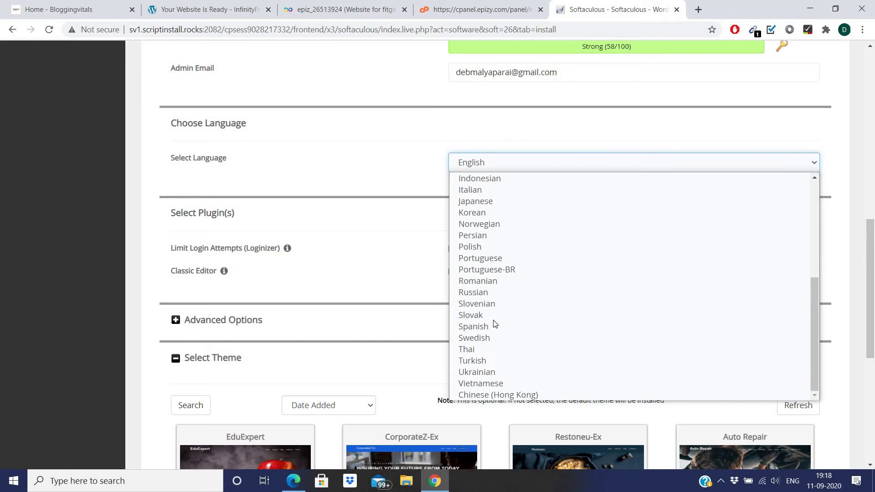
scroll(493, 322, up, 10)
click(502, 163)
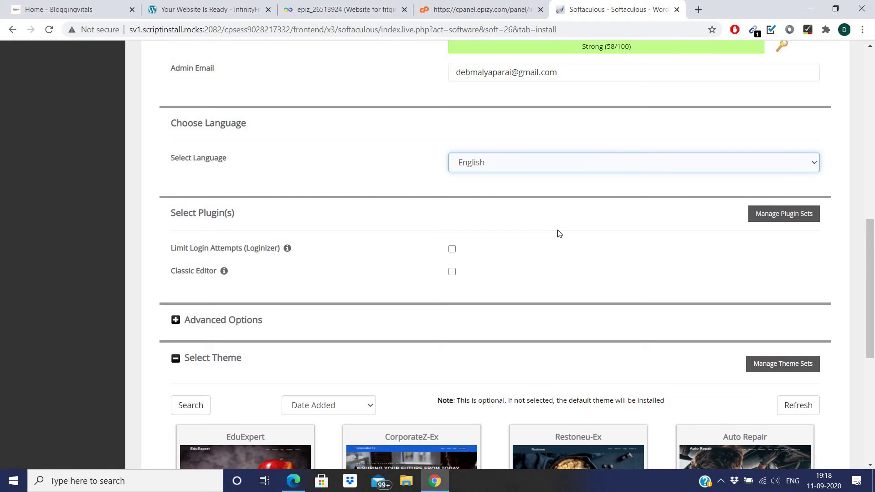
- Expand Advanced Options to show database w419, prefix wpuq_ and Do not Auto Upgrade
scroll(558, 233, down, 2)
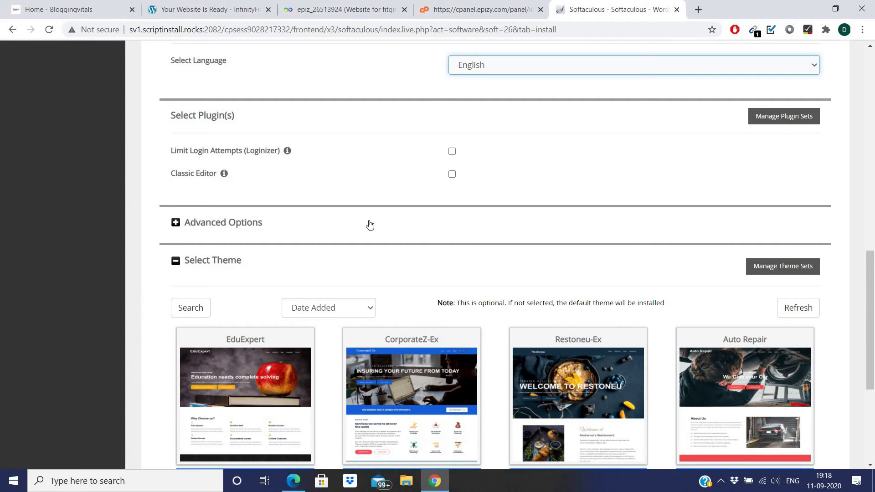
scroll(370, 224, down, 2)
click(177, 141)
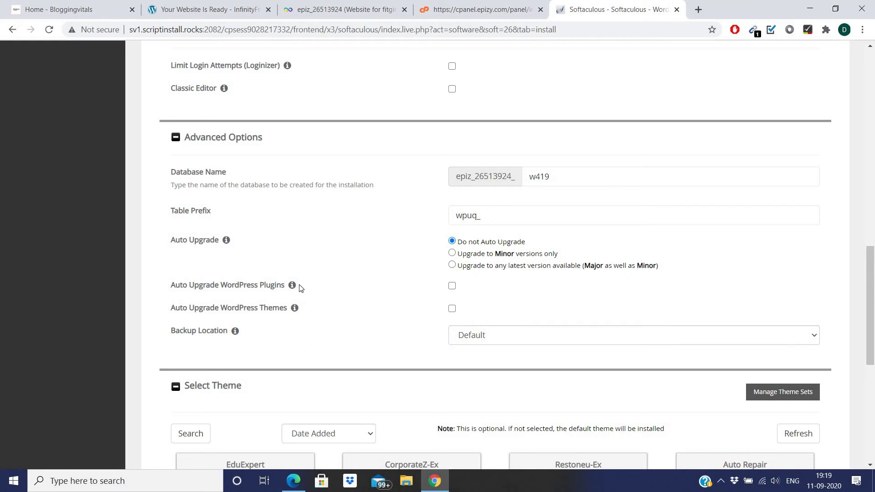
scroll(415, 297, down, 3)
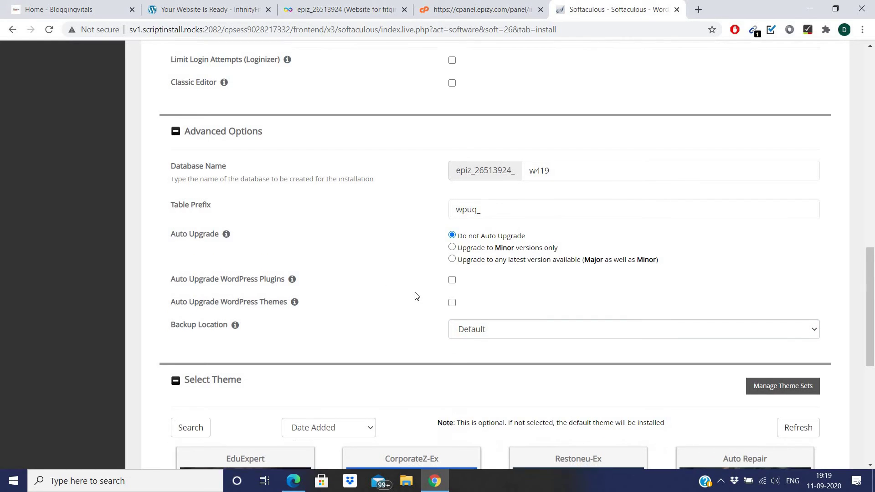
scroll(416, 296, up, 4)
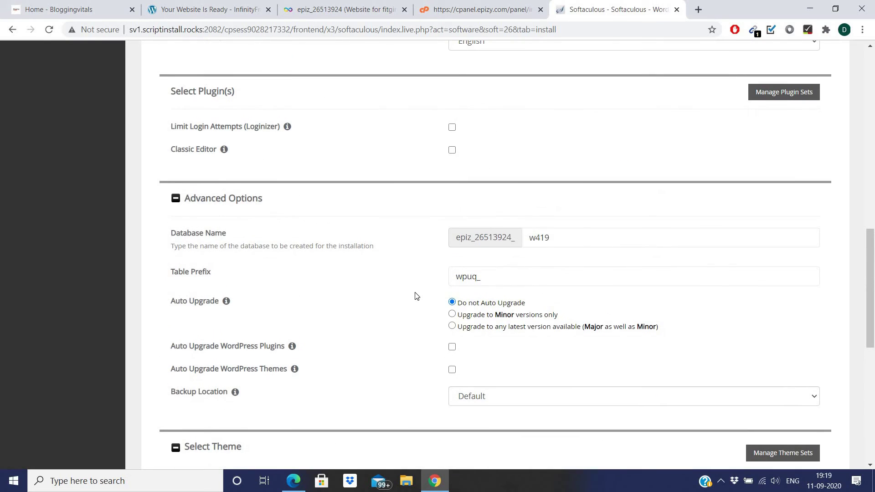
scroll(416, 296, down, 7)
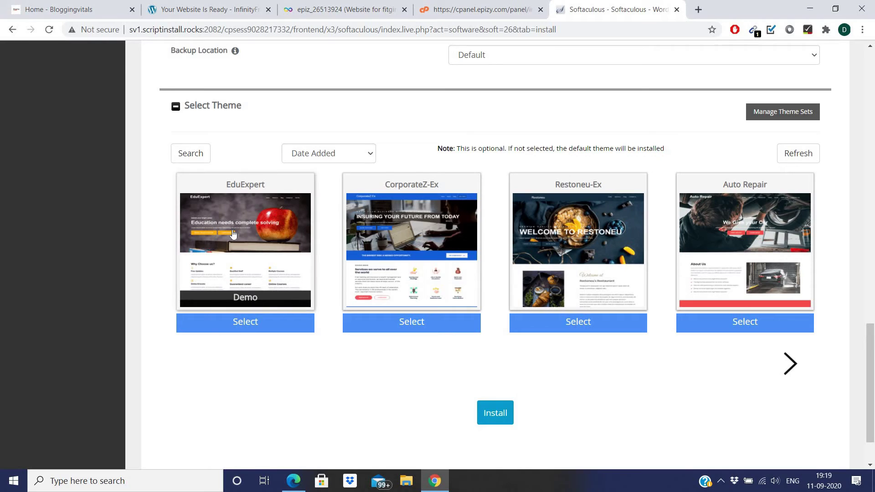
click(244, 331)
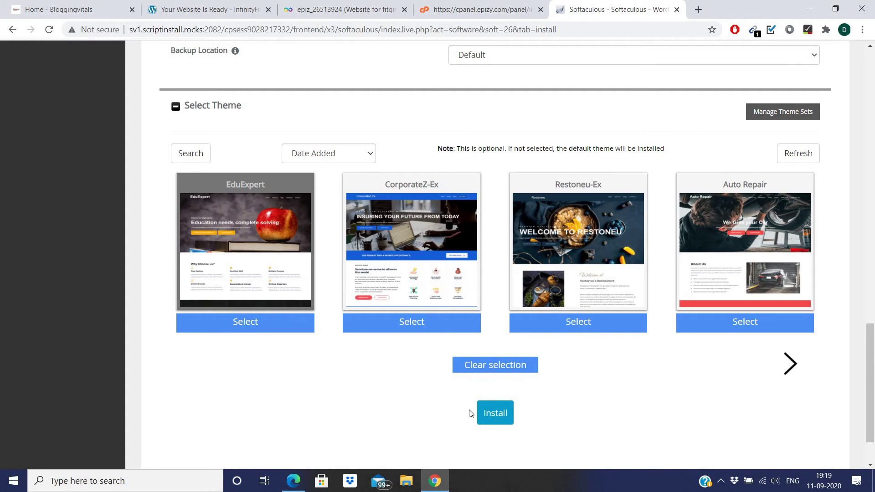
click(501, 423)
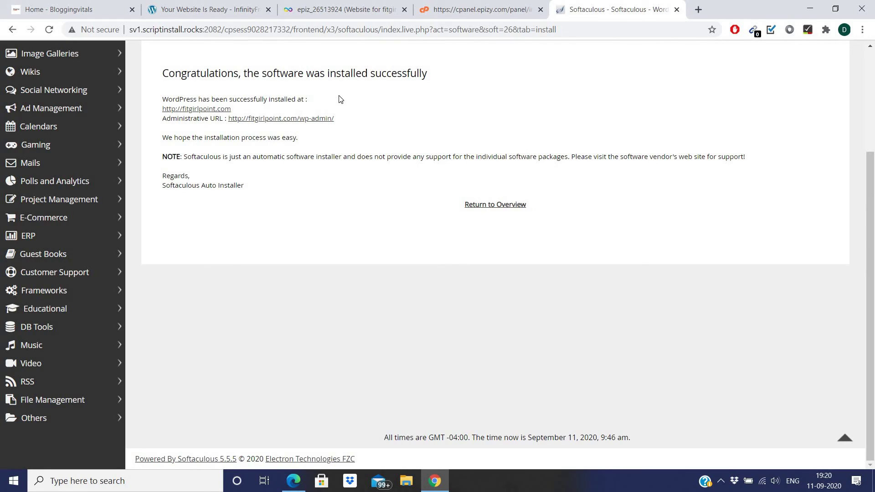
- Reload fitgirlpoint.com to browse the live My Blog with its Hello world! post, then return to Softaculous
click(208, 5)
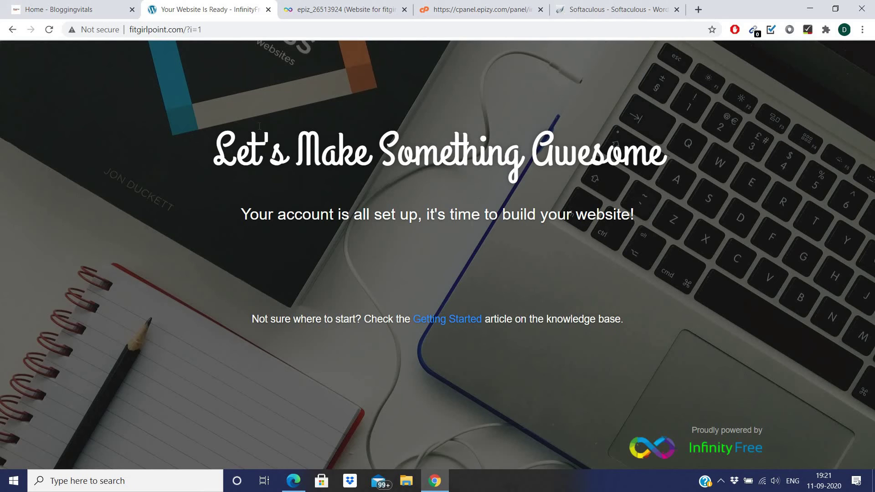
click(51, 30)
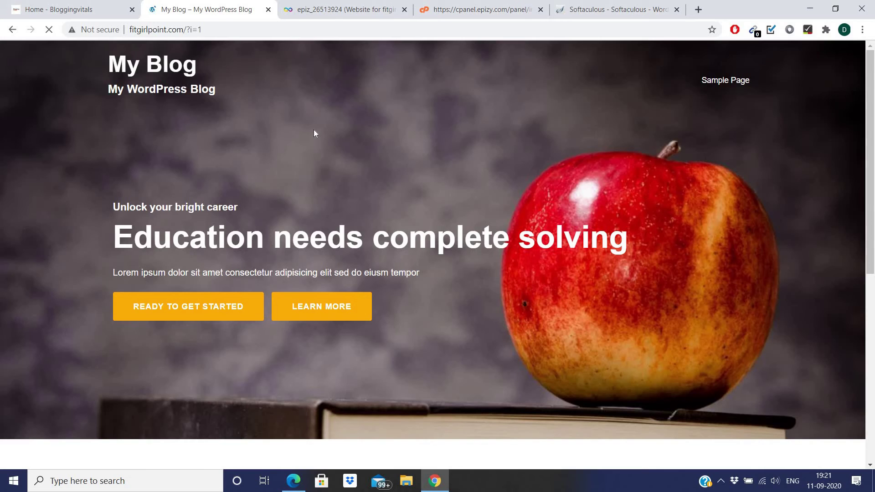
scroll(314, 131, down, 8)
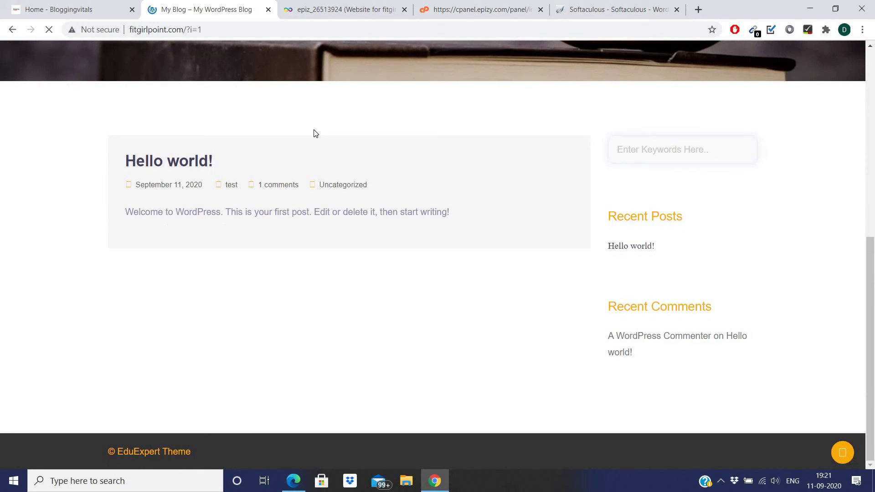
scroll(315, 133, up, 8)
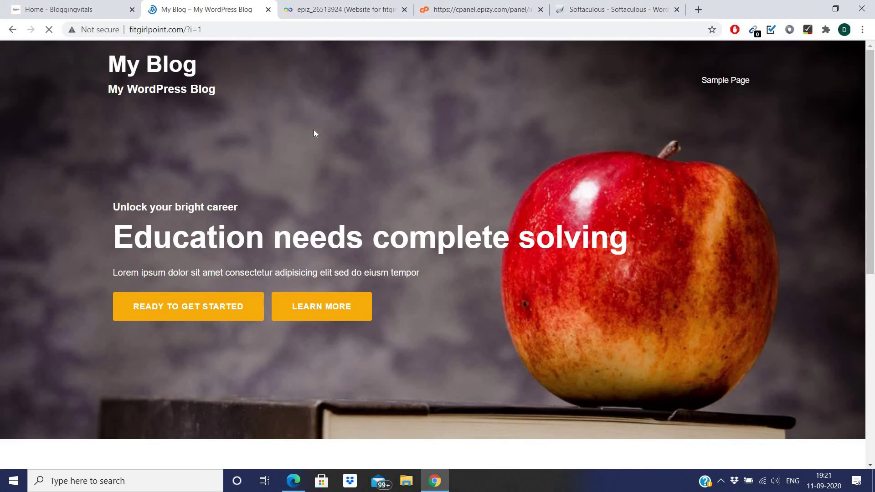
click(615, 9)
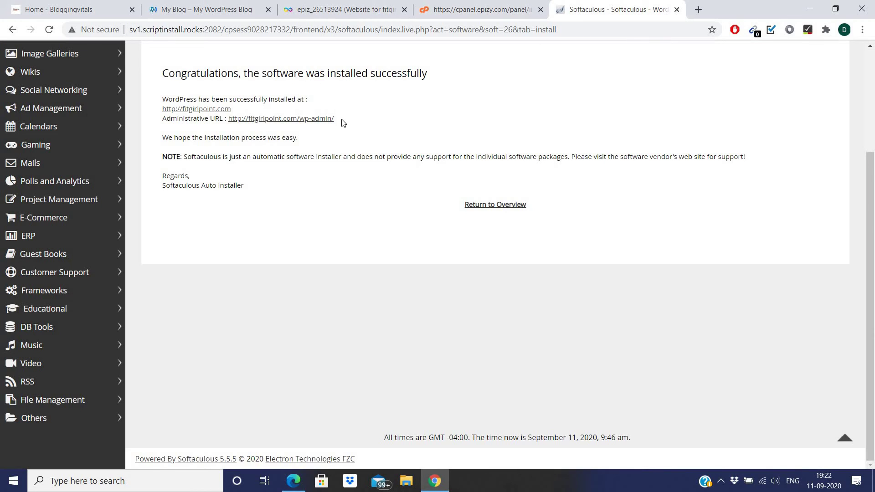
- Open the /wp-admin/ dashboard and go to All Pages, listing Privacy Policy and Sample Page
click(240, 120)
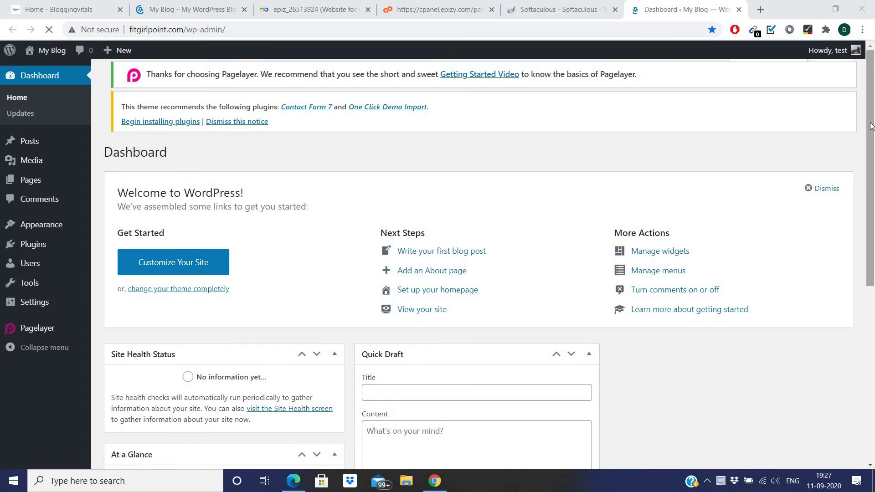
mouse_move(871, 125)
mouse_down()
mouse_move(870, 301)
mouse_move(870, 124)
mouse_up()
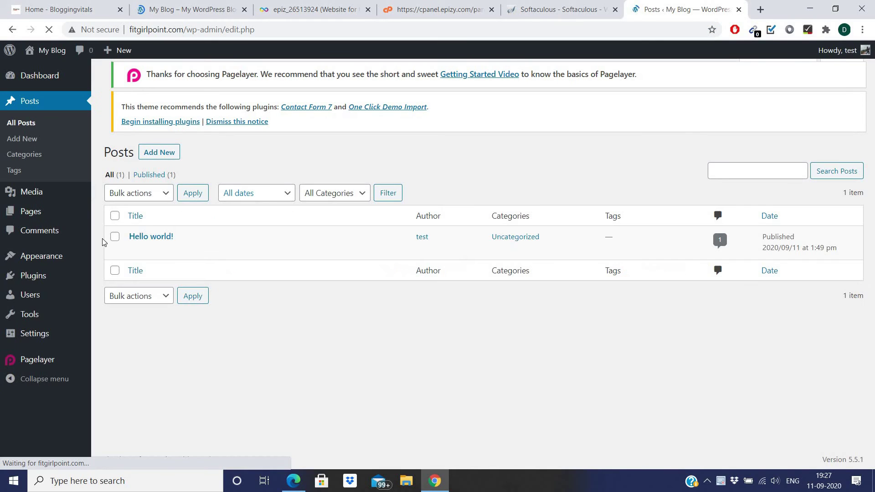
mouse_move(130, 226)
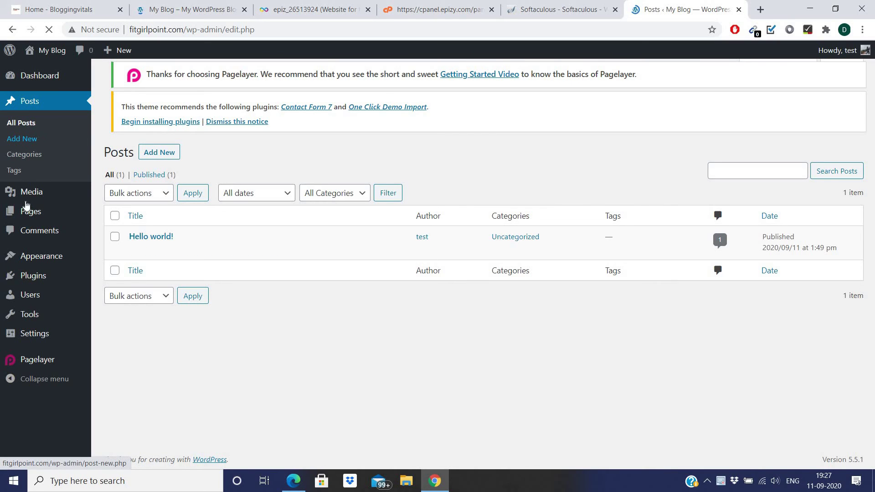
mouse_move(25, 215)
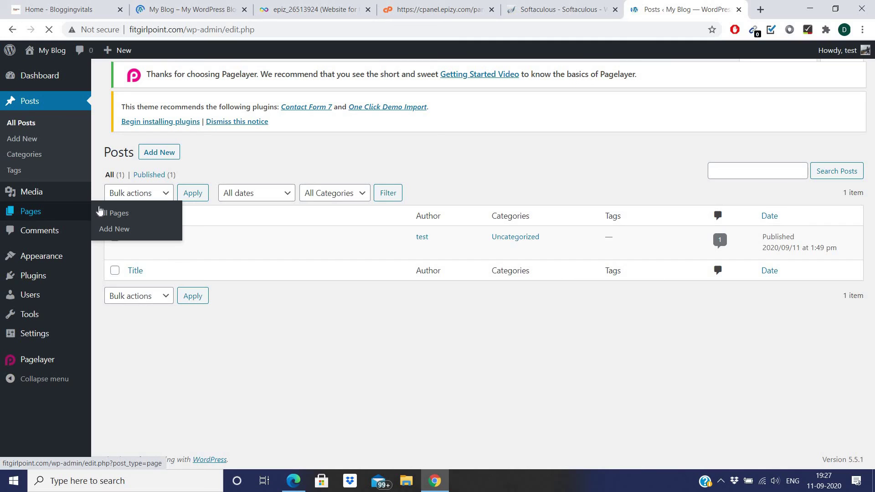
click(112, 216)
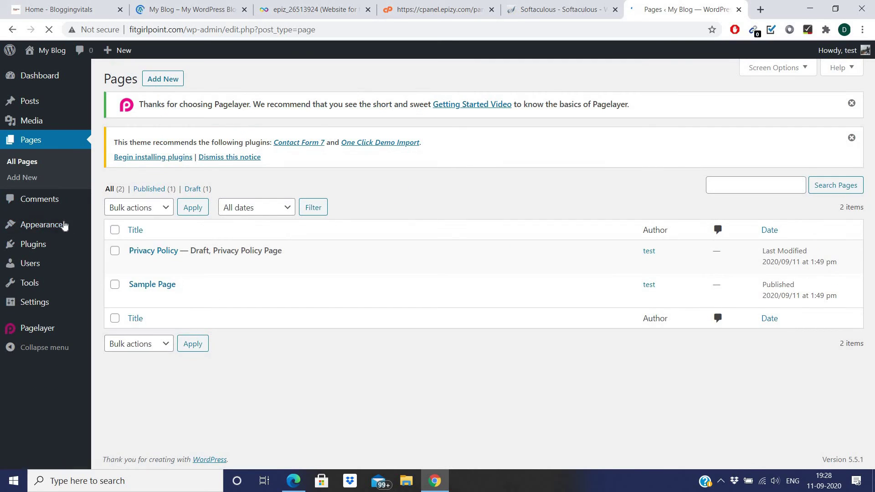
mouse_move(48, 227)
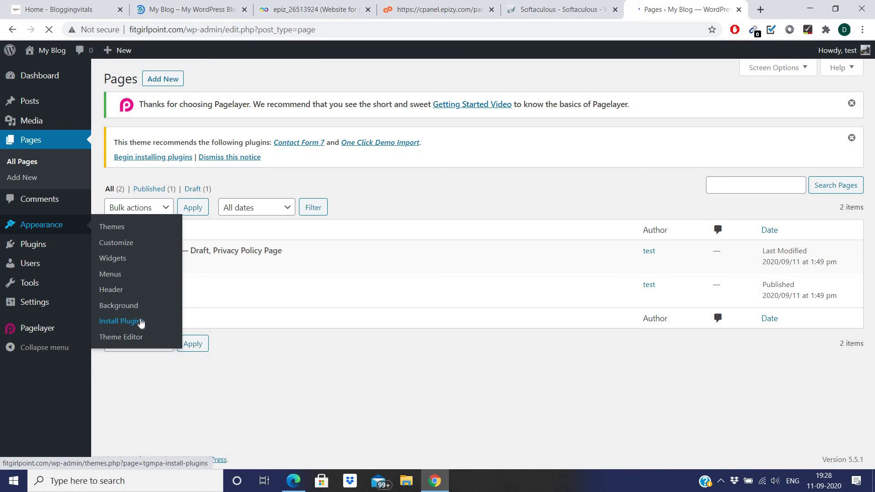
mouse_move(59, 248)
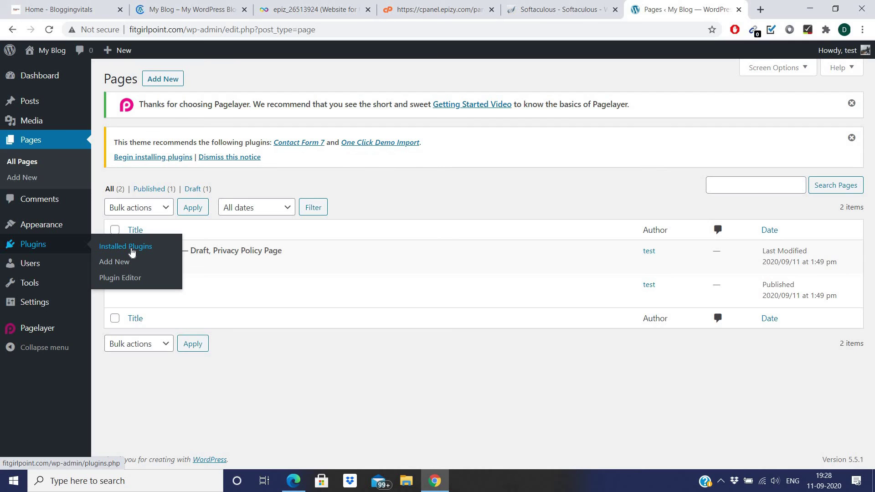
- List the installed plugins: Akismet Anti-Spam and Hello Dolly inactive, PageLayer 1.2.6 active
click(132, 252)
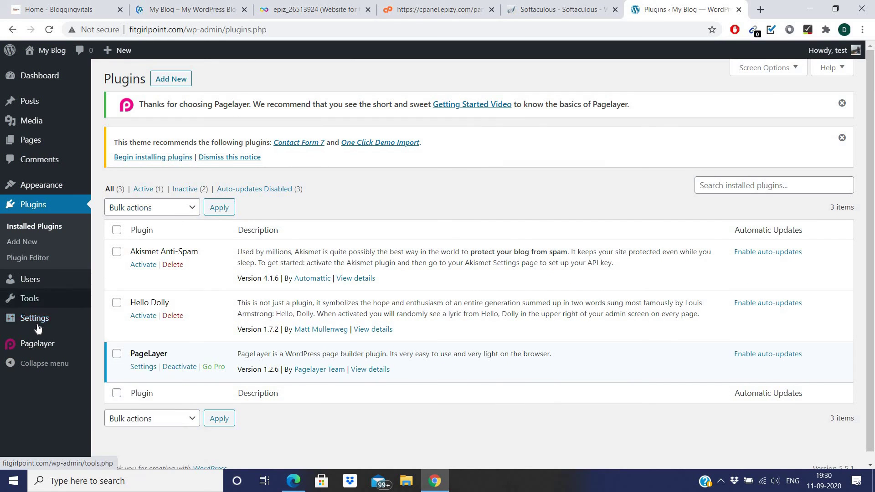
mouse_move(38, 326)
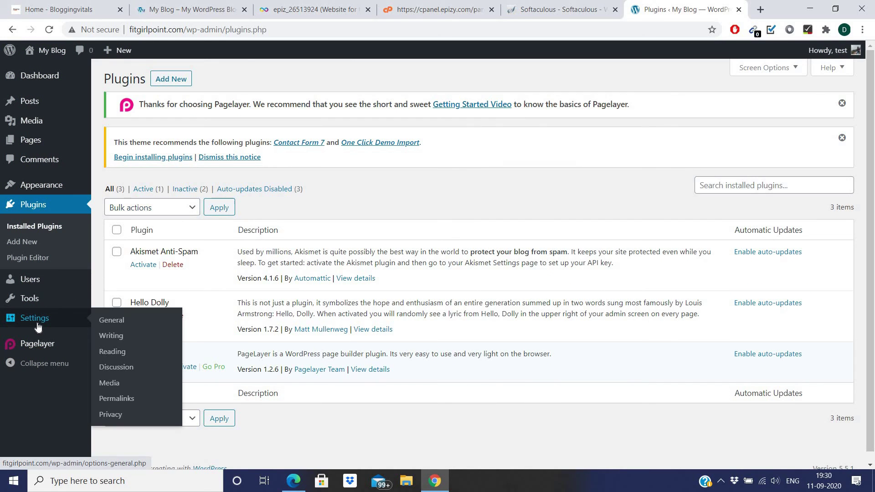
- Look through the General settings, then view Reading settings: homepage shows latest posts, 10 per page
click(119, 326)
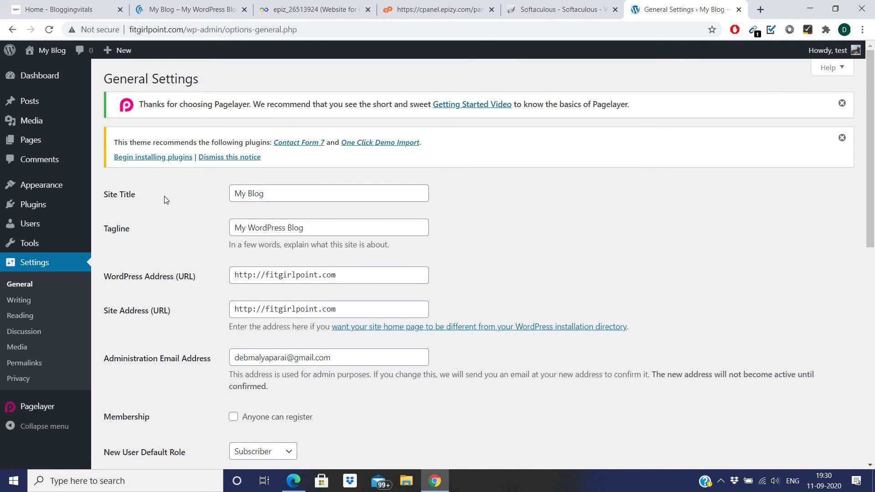
scroll(193, 242, down, 4)
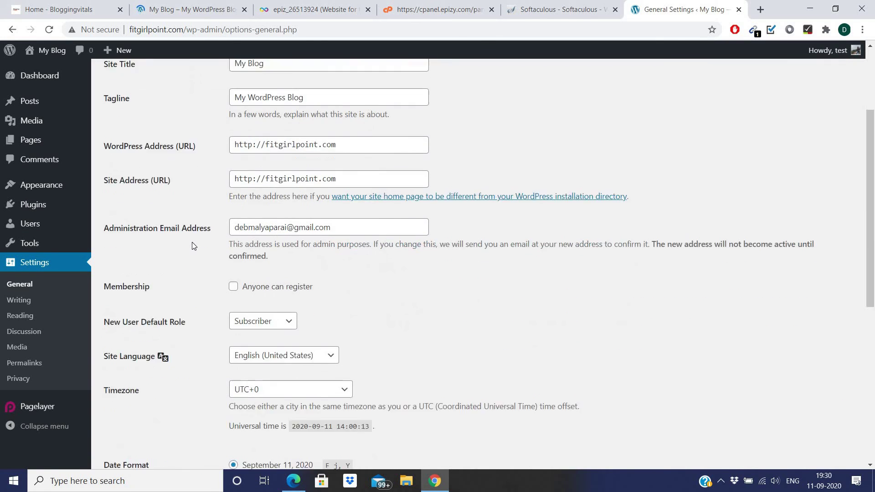
scroll(192, 246, up, 3)
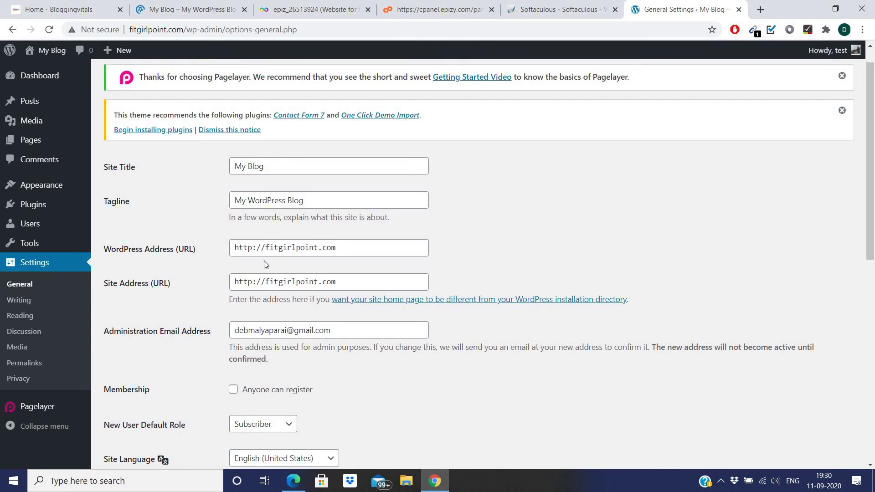
scroll(265, 263, down, 5)
scroll(265, 263, down, 5)
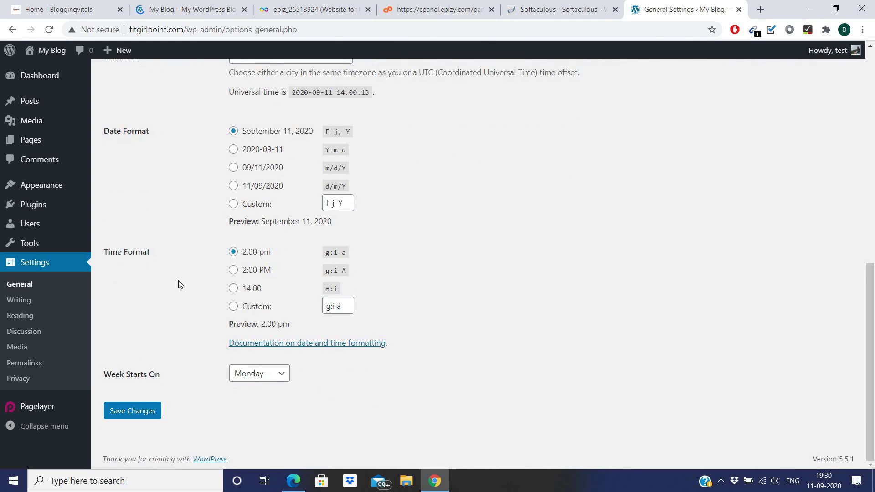
scroll(261, 295, up, 5)
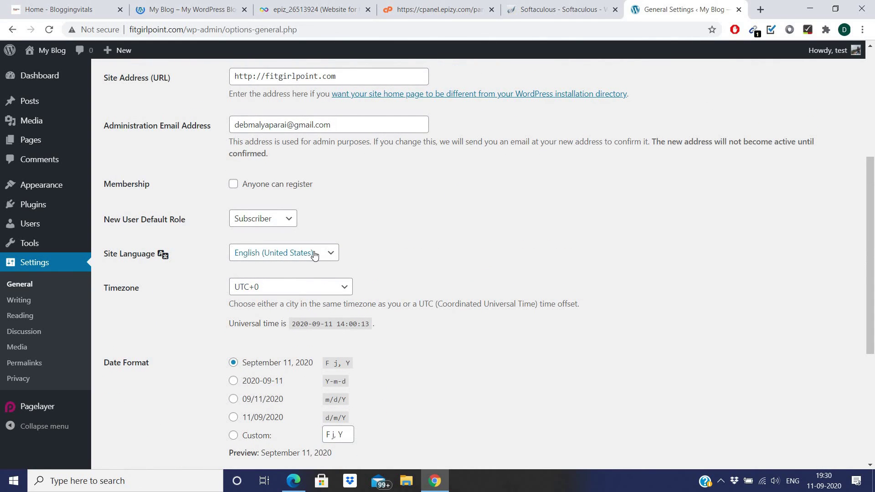
scroll(176, 234, down, 4)
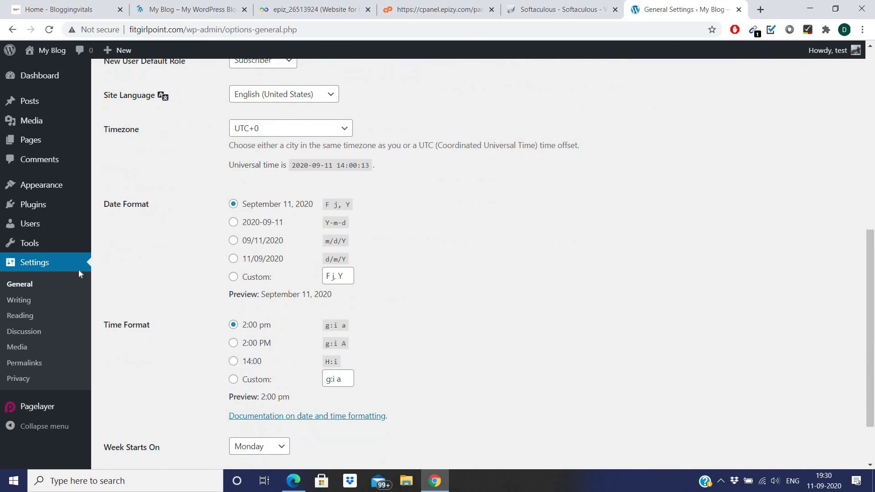
click(13, 316)
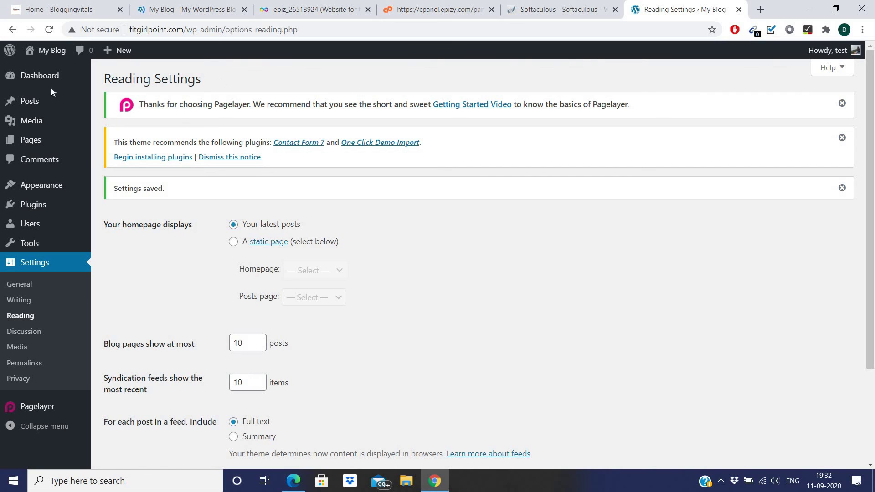
mouse_move(29, 101)
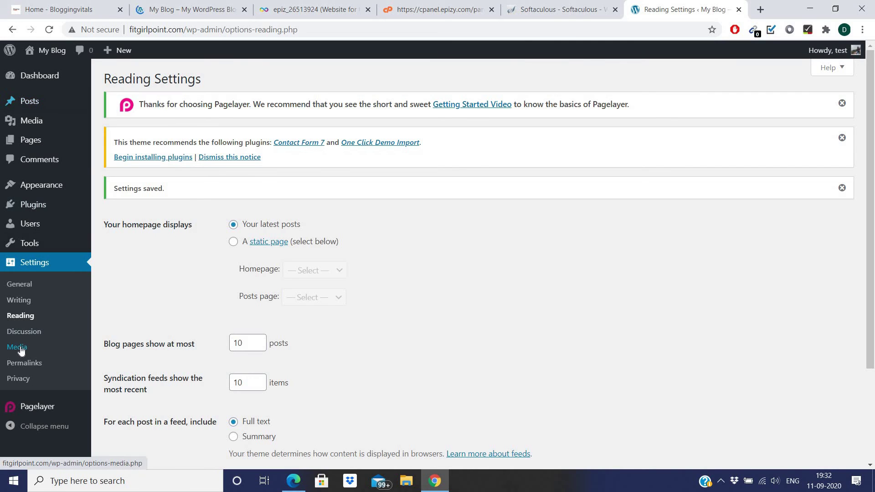
scroll(19, 349, down, 3)
scroll(20, 350, up, 3)
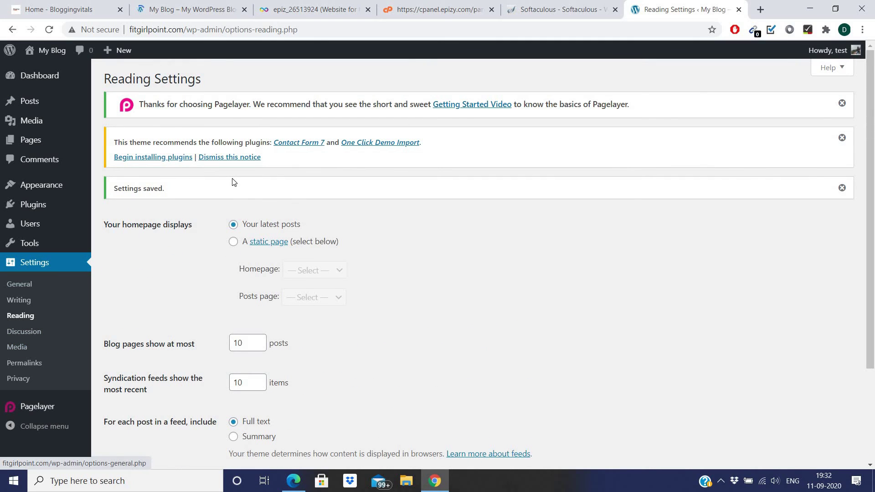